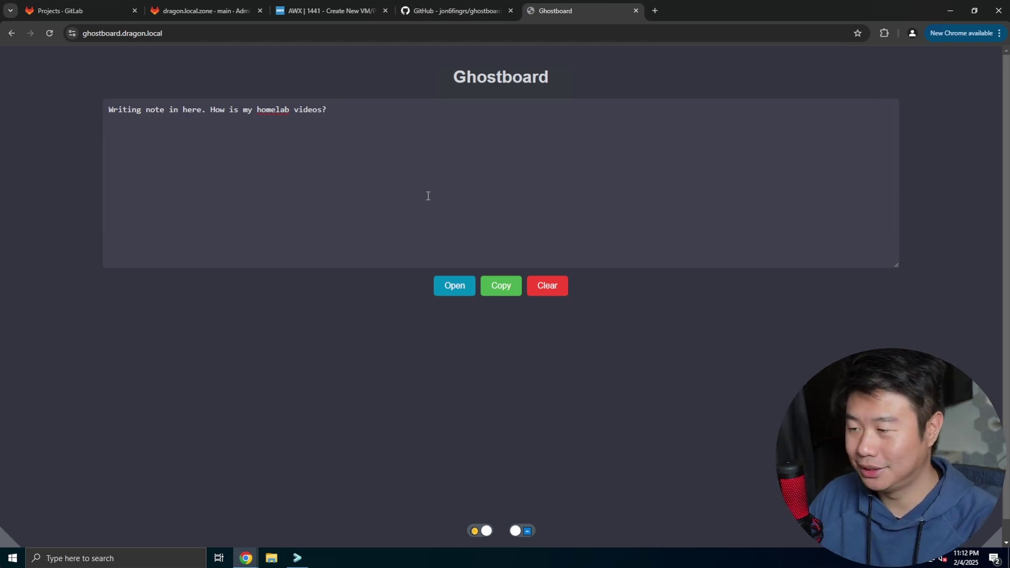
# Add the line 'add more stuff here' below the homelab question, with a blank line between them
pyautogui.click(429, 196)
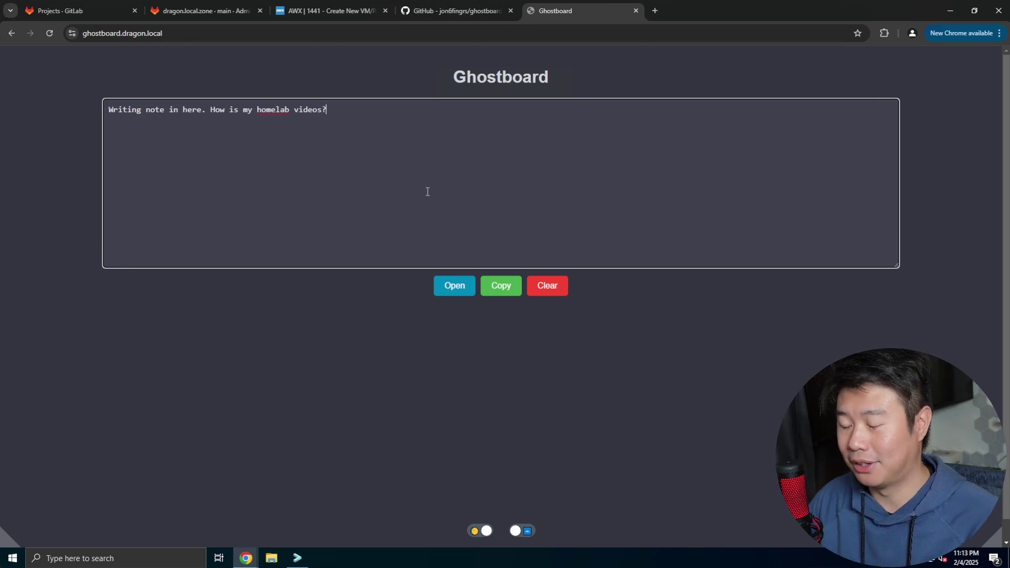
pyautogui.press('Return')
pyautogui.press('Return')
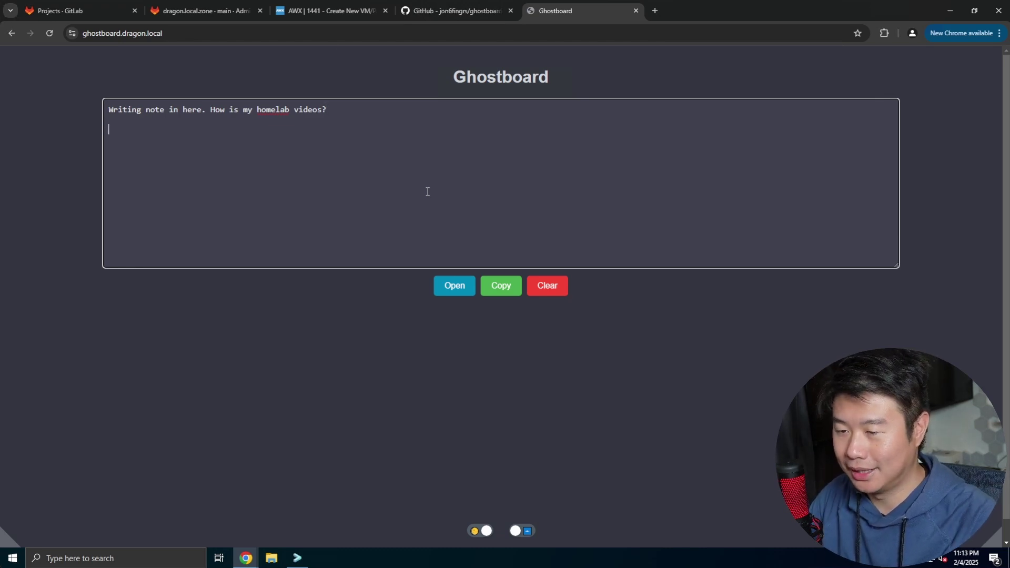
pyautogui.write('add more stuff here')
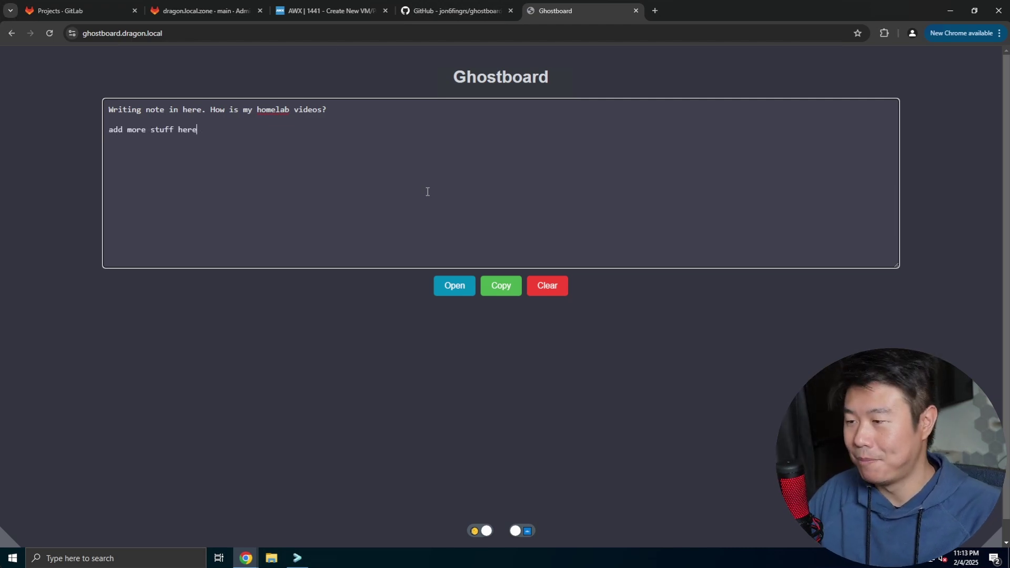
# Switch the note to the Markdown editor and make all of its text bold
pyautogui.click(525, 533)
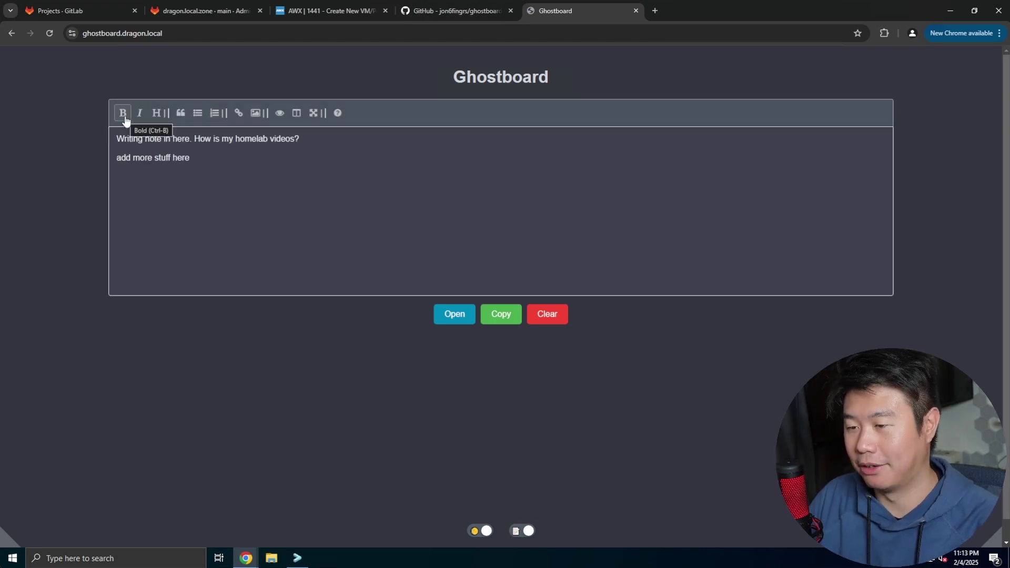
pyautogui.moveTo(218, 175); pyautogui.dragTo(56, 86)
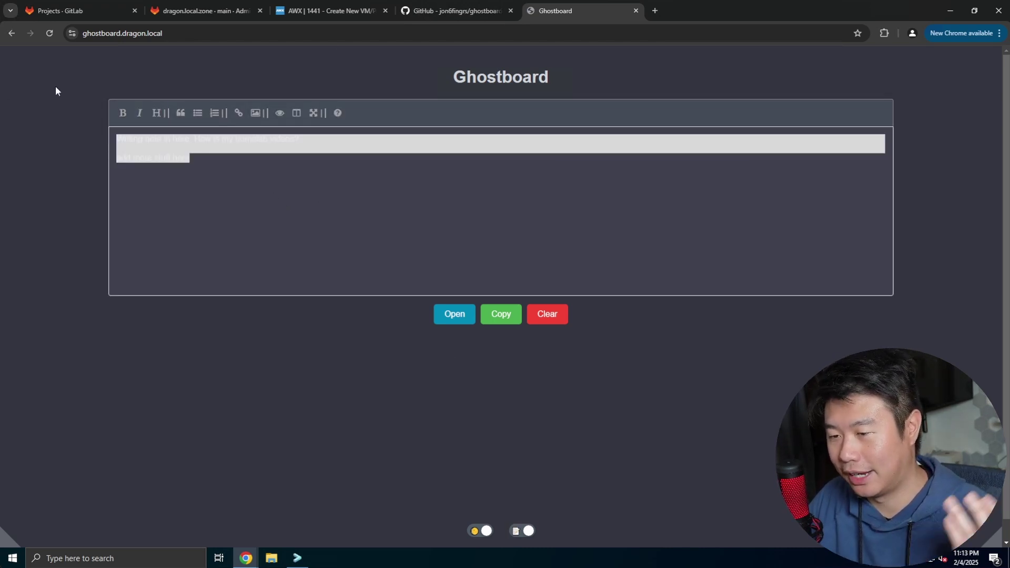
pyautogui.click(121, 113)
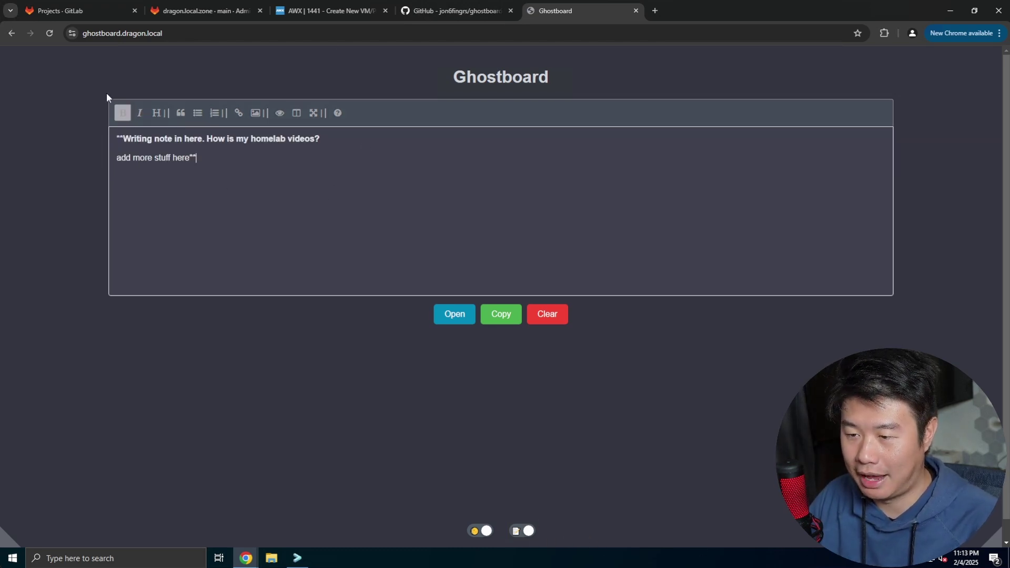
# Turn the 'add more stuff here' line into a bullet item
pyautogui.hotkey('ctrl', 'a')
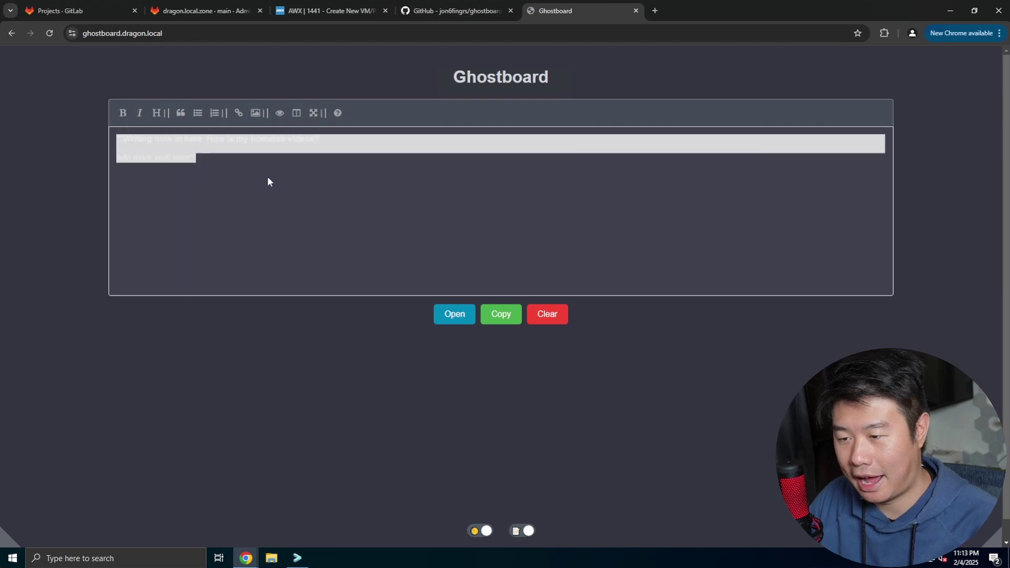
pyautogui.click(267, 182)
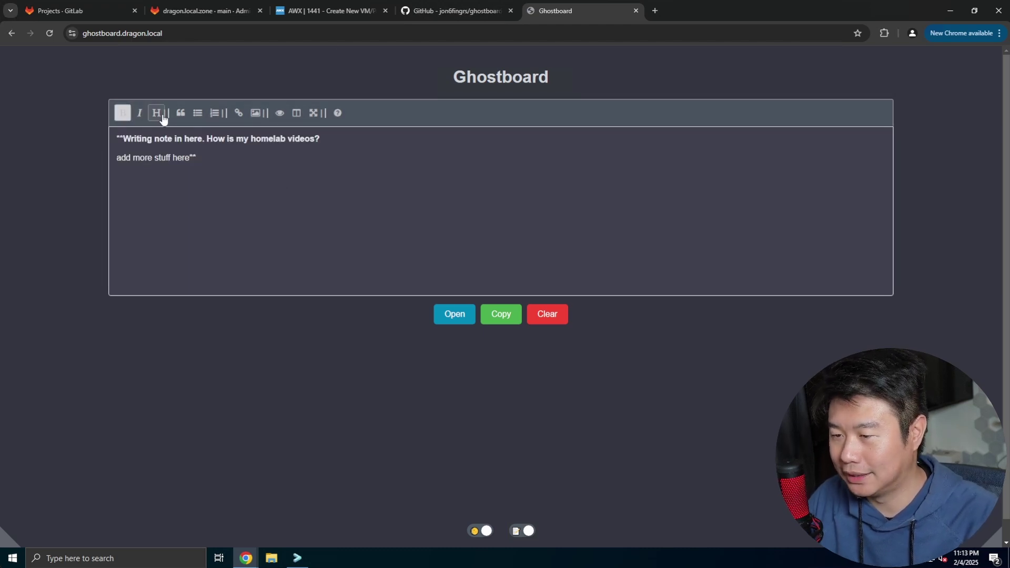
pyautogui.click(198, 113)
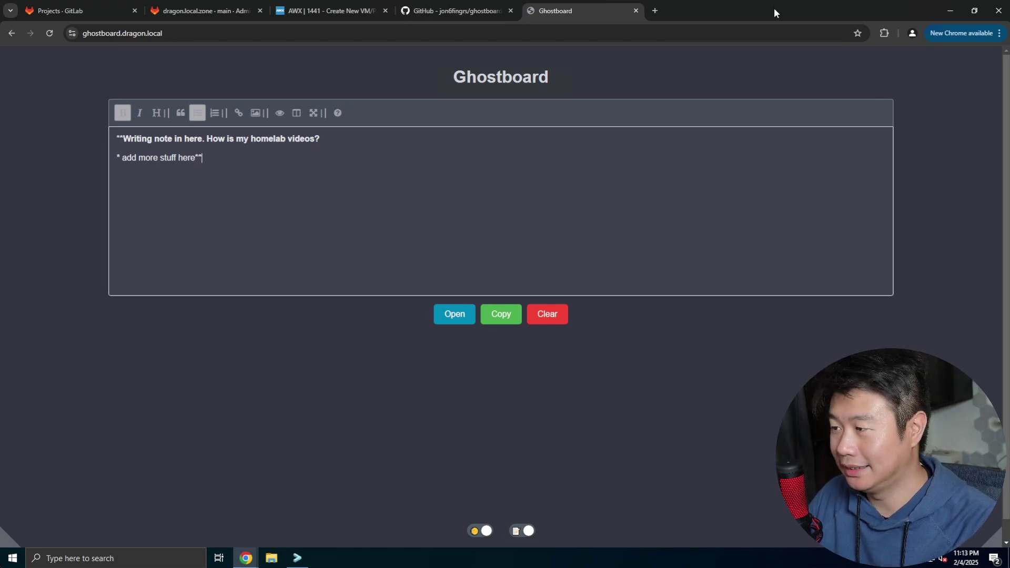
# With the board beside the incognito copy, write 'I can add stuff here and vice versa' across both windows
pyautogui.moveTo(774, 8); pyautogui.dragTo(2, 11)
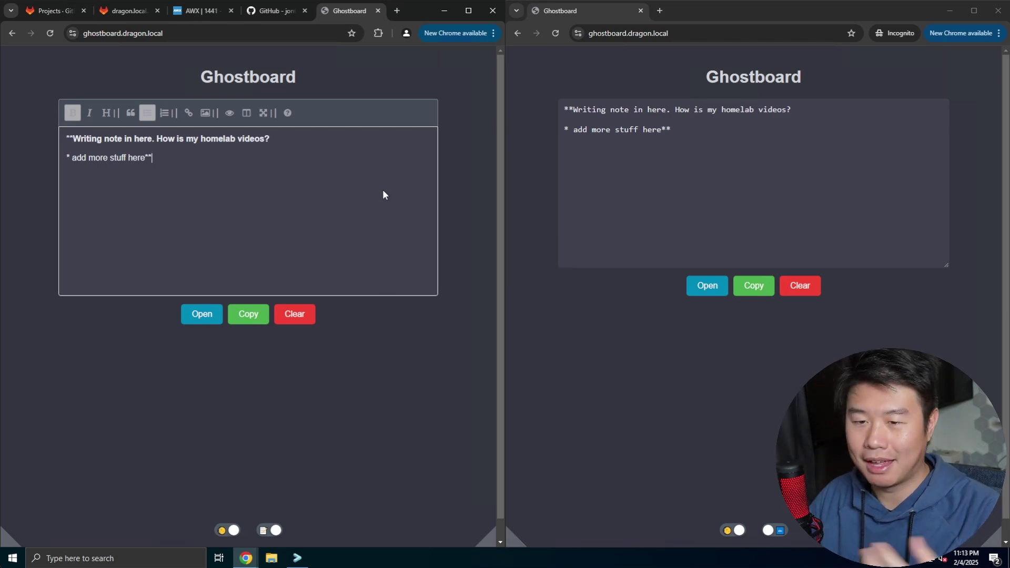
pyautogui.press('Return')
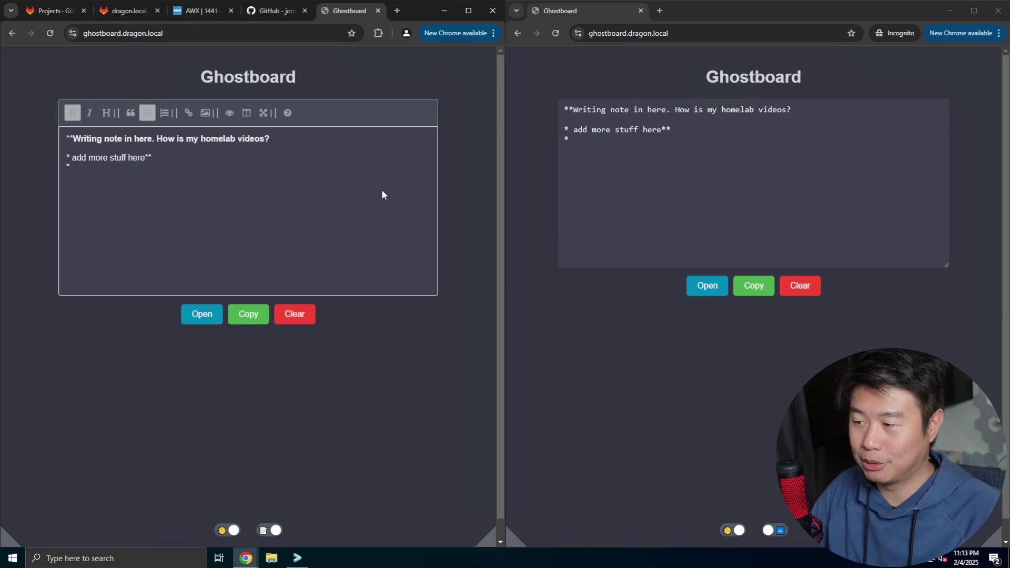
pyautogui.press('Return')
pyautogui.write('I ca')
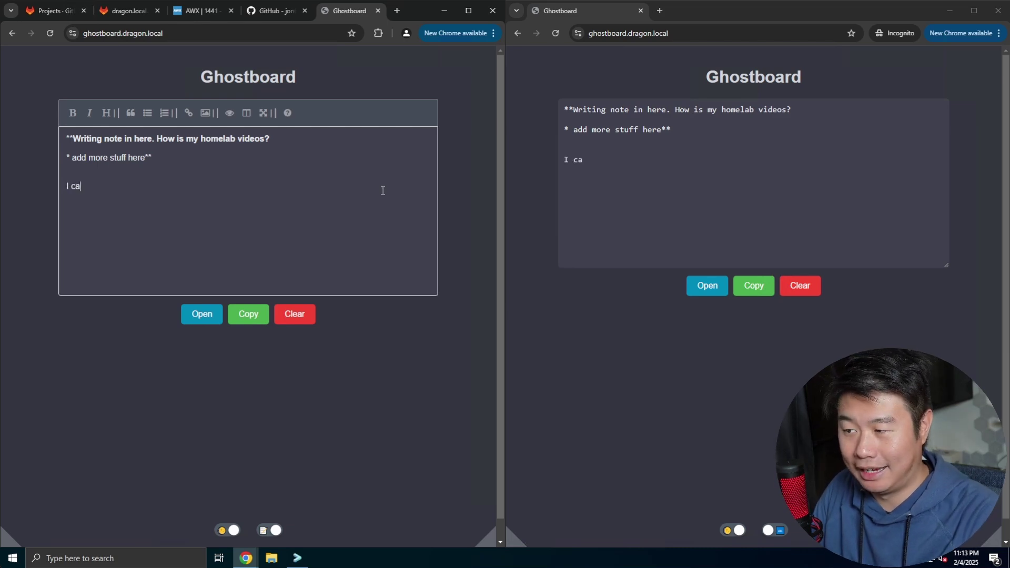
pyautogui.write('n add stuff here')
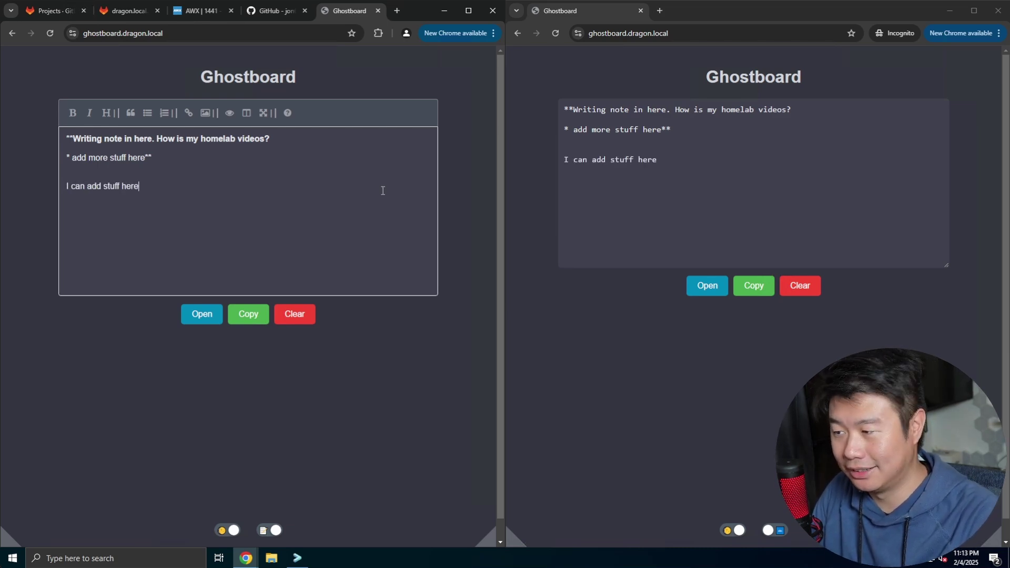
pyautogui.click(699, 202)
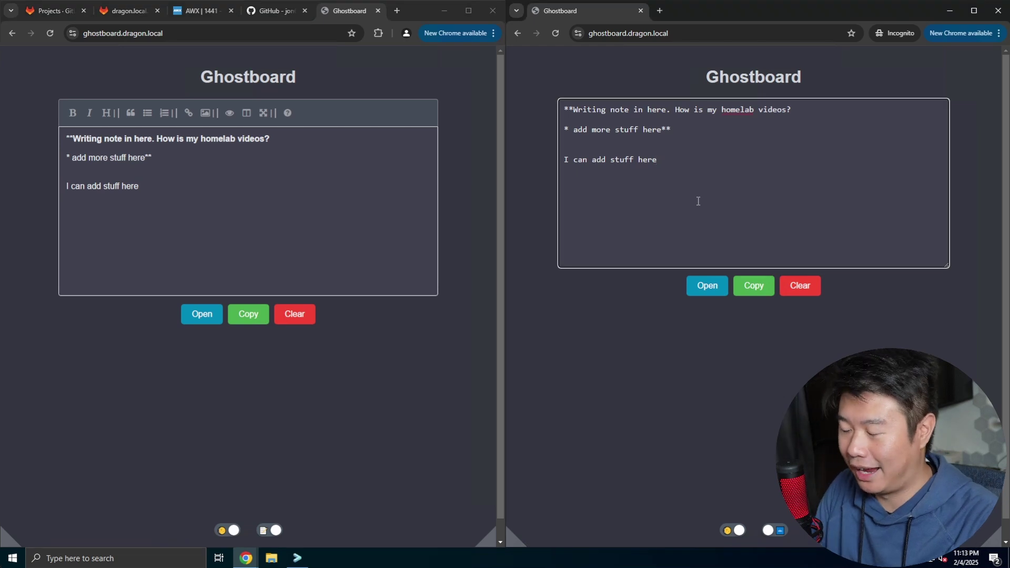
pyautogui.write('and vice v')
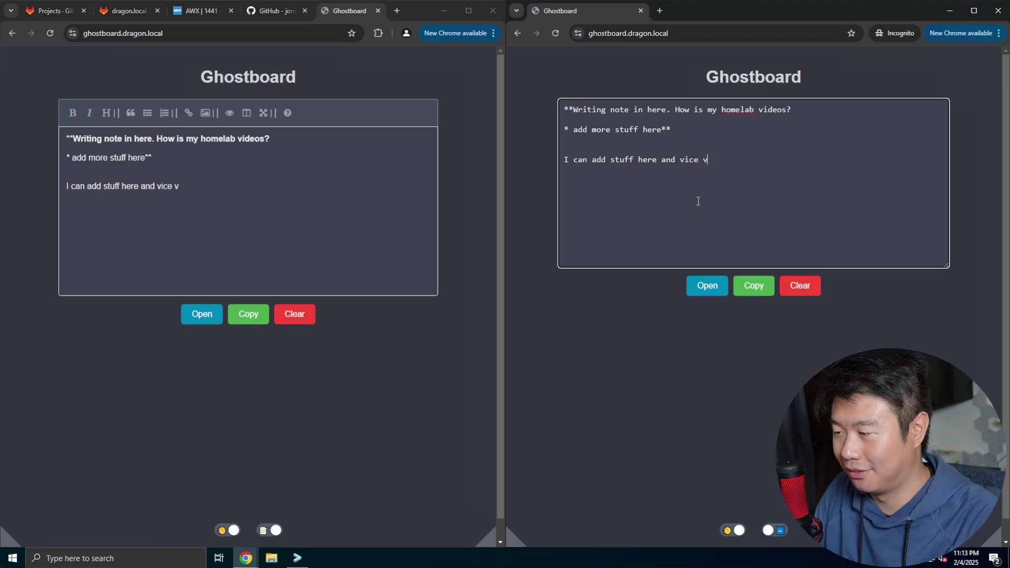
pyautogui.write('ersa')
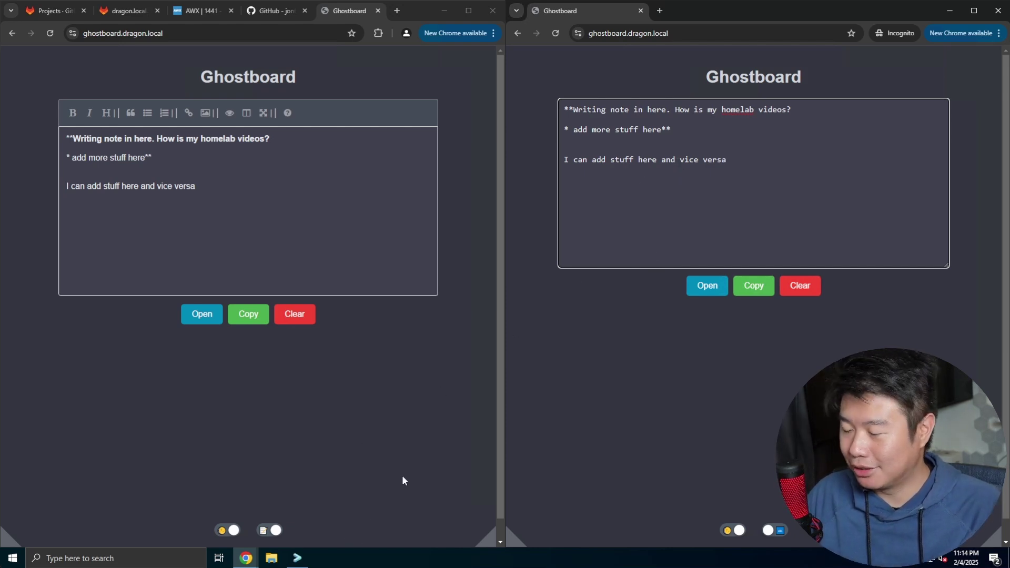
# Close the incognito window, maximize the board, check the server terminal, then return to the browser
pyautogui.click(640, 10)
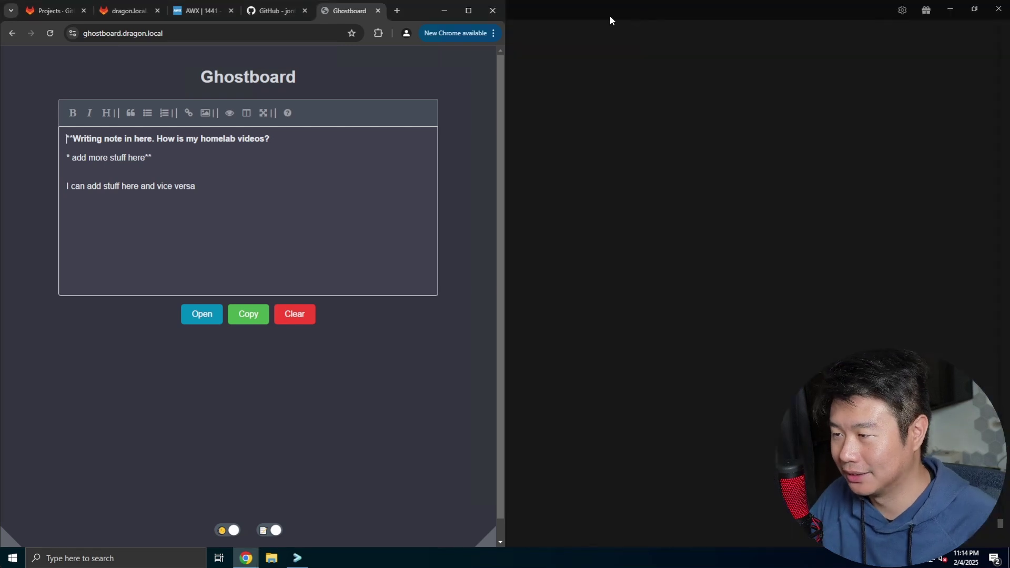
pyautogui.click(469, 11)
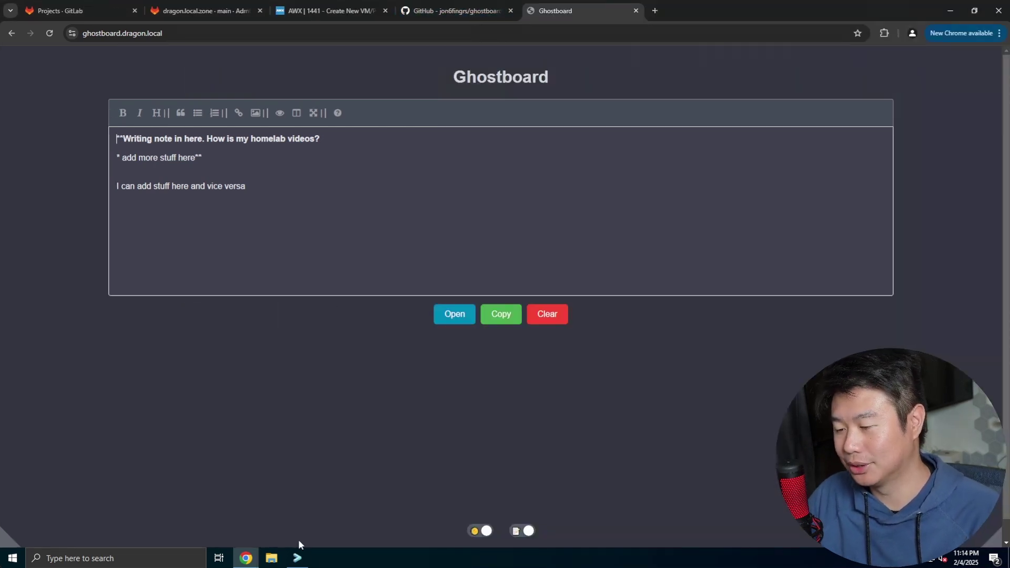
pyautogui.click(304, 552)
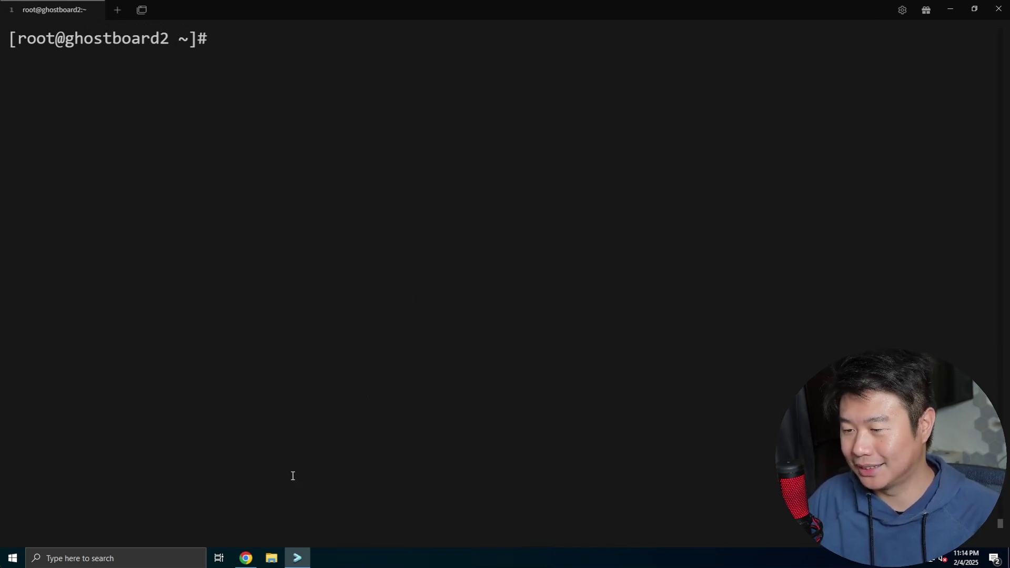
pyautogui.click(247, 559)
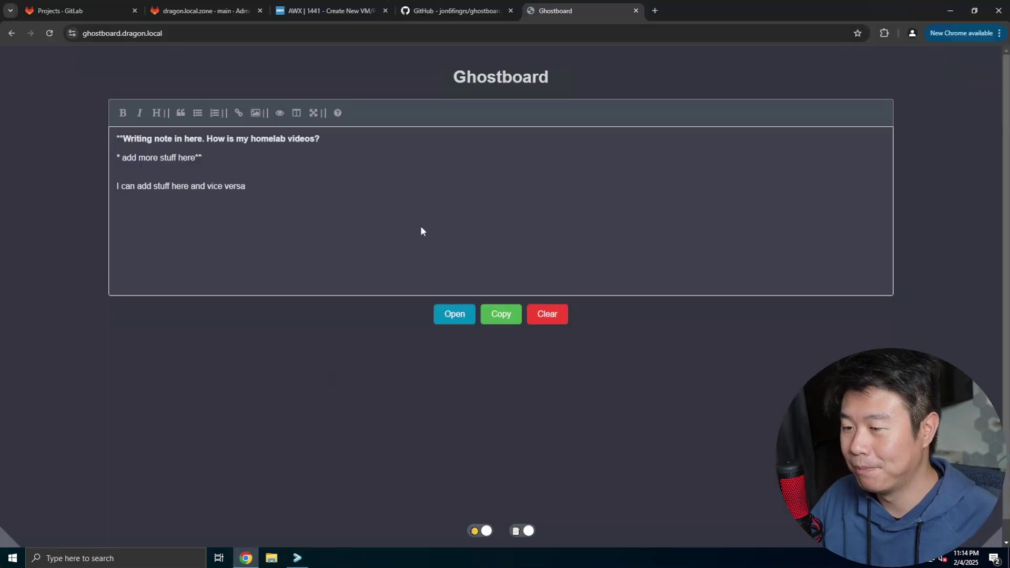
# Copy the README's 'docker run --rm -p 8080:80 thehelpfulidiot/ghostboard-server' command and bring up the SSH terminal
pyautogui.click(455, 12)
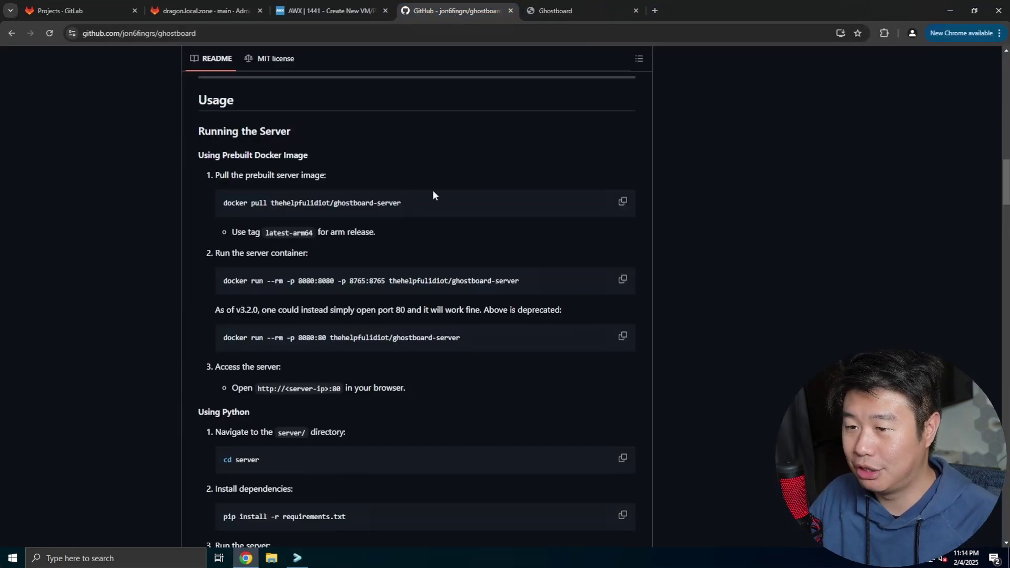
pyautogui.scroll(15, 434, 193)
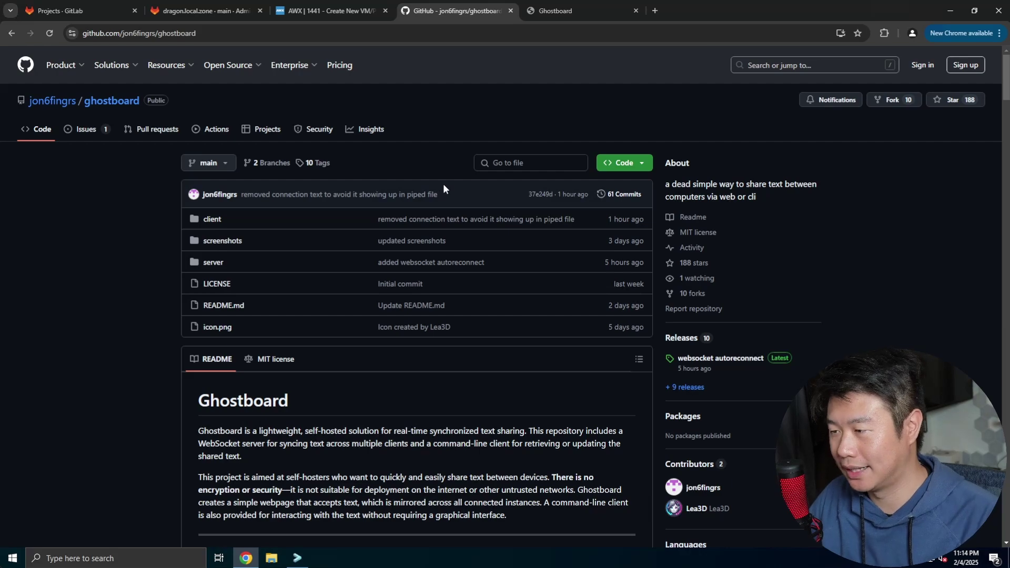
pyautogui.scroll(-13, 443, 184)
pyautogui.scroll(-3, 443, 189)
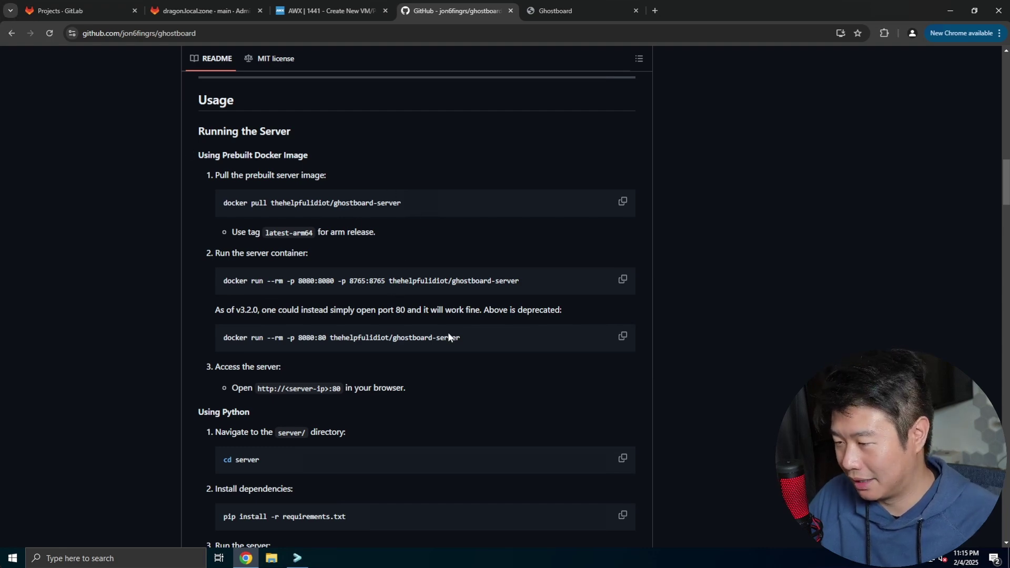
pyautogui.moveTo(534, 337); pyautogui.dragTo(219, 329)
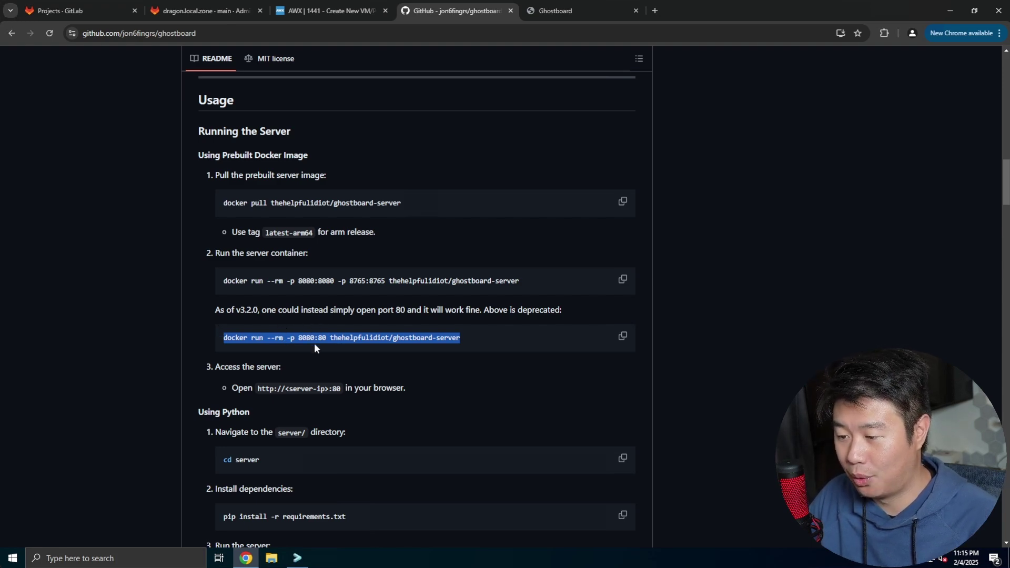
pyautogui.click(624, 337)
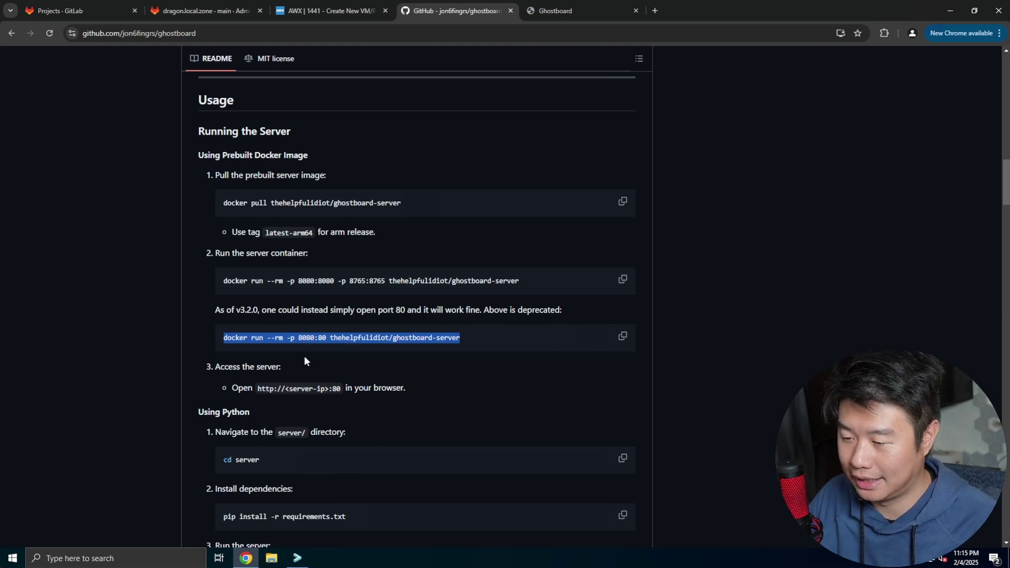
pyautogui.click(303, 563)
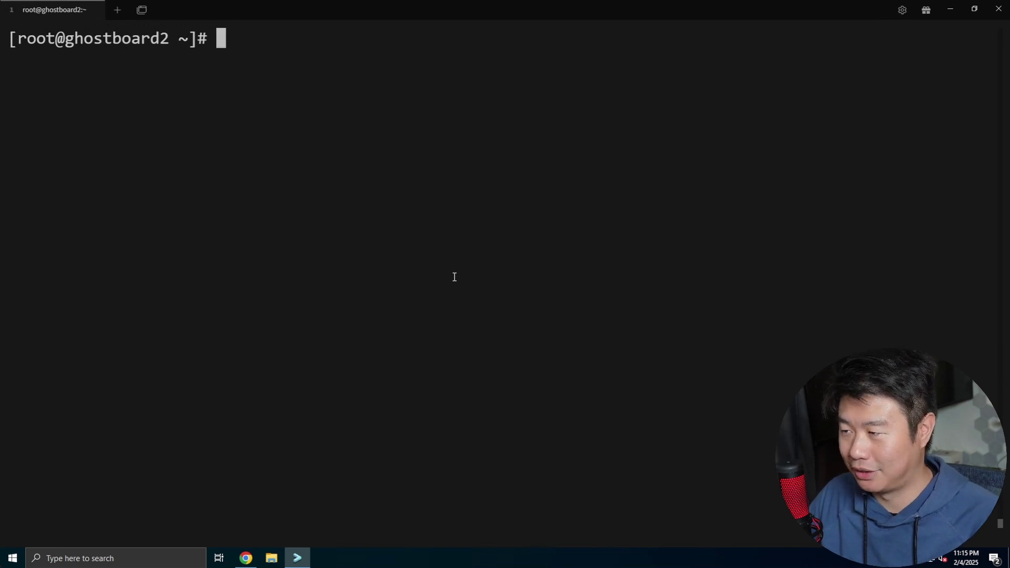
# Write start_docker.sh in vi with #!/bin/bash and the ghostboard-server docker run line plus -d
pyautogui.write('vi sta')
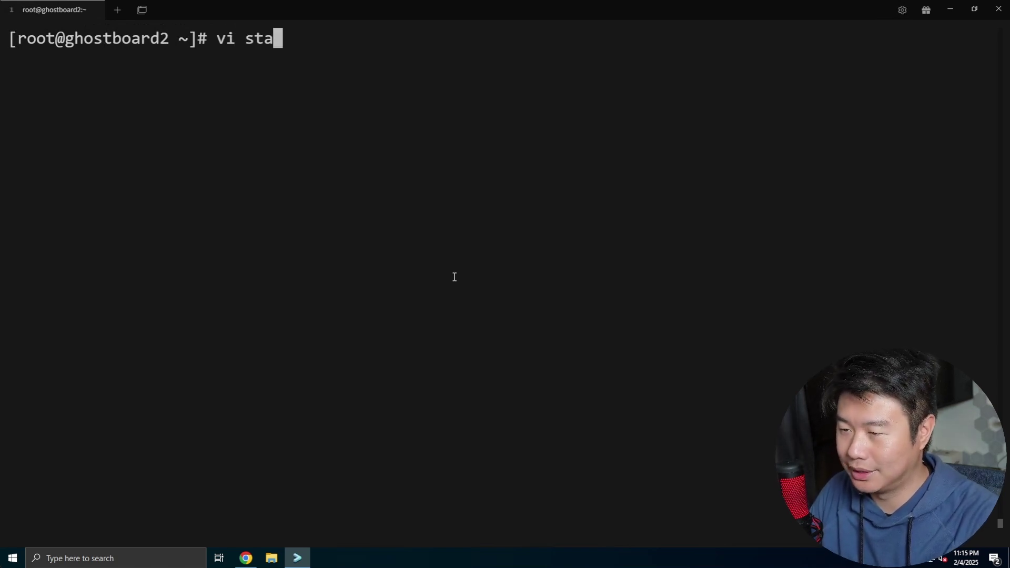
pyautogui.write('rt_docker.sh')
pyautogui.press('Return')
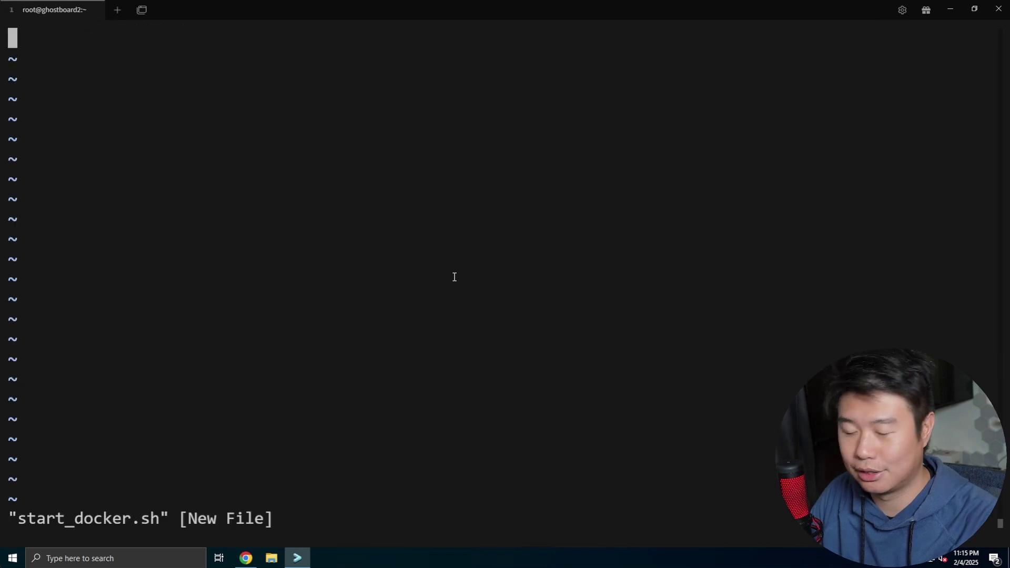
pyautogui.write('i#!/bin/bash')
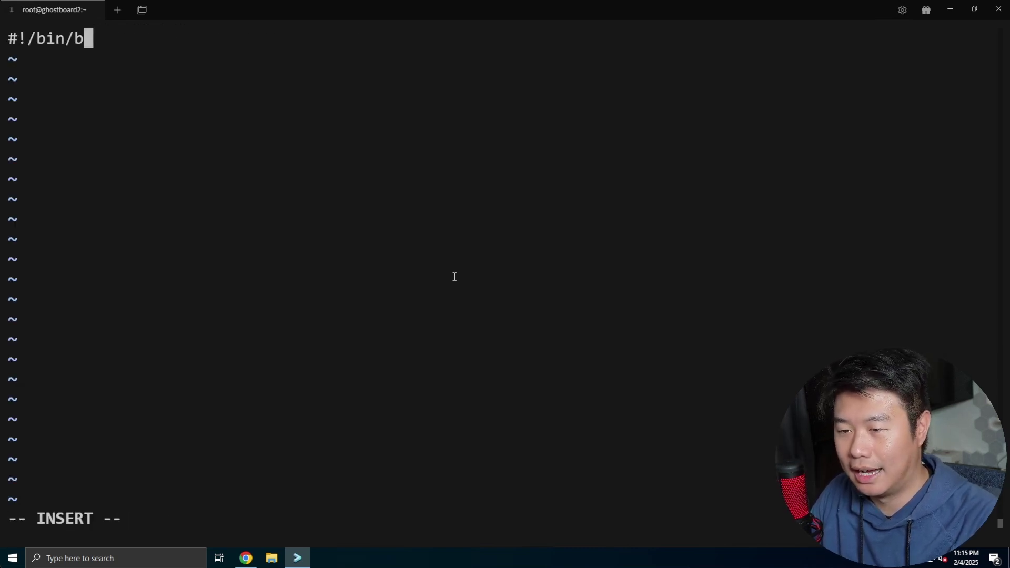
pyautogui.press('Return')
pyautogui.press('Return')
pyautogui.write('docker run --rm -p 8080:80 thehelpfulidiot/ghostboard-server')
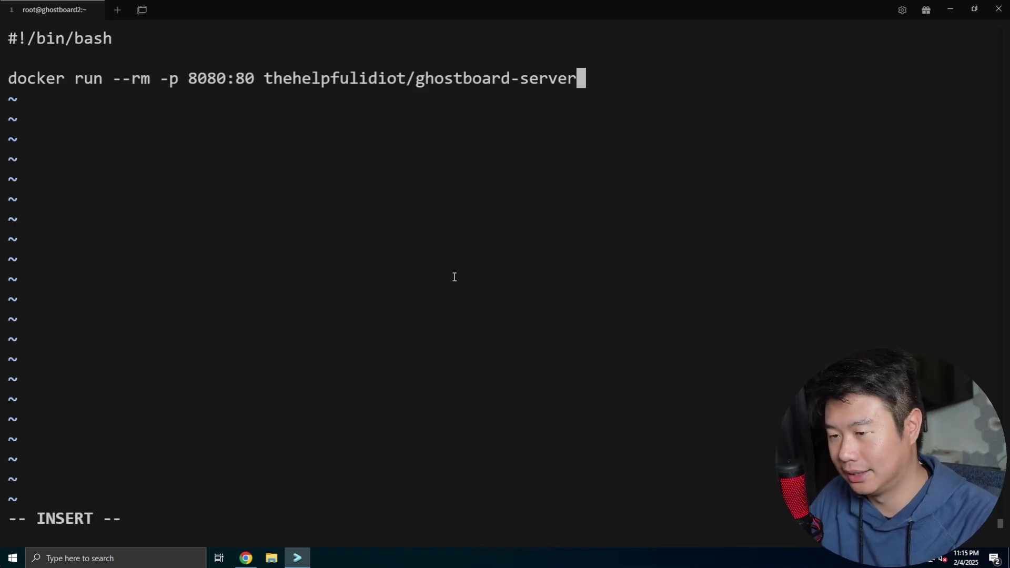
pyautogui.press('Left')
pyautogui.press('Left')
pyautogui.press('Left')
pyautogui.press('Left')
pyautogui.press('Left')
pyautogui.press('Left')
pyautogui.press('Left')
pyautogui.press('Left')
pyautogui.press('Left')
pyautogui.press('Left')
pyautogui.press('Left')
pyautogui.press('Left')
pyautogui.press('Left')
pyautogui.press('Left')
pyautogui.press('Left')
pyautogui.press('Left')
pyautogui.press('Left')
pyautogui.press('Left')
pyautogui.press('Left')
pyautogui.press('Left')
pyautogui.press('Left')
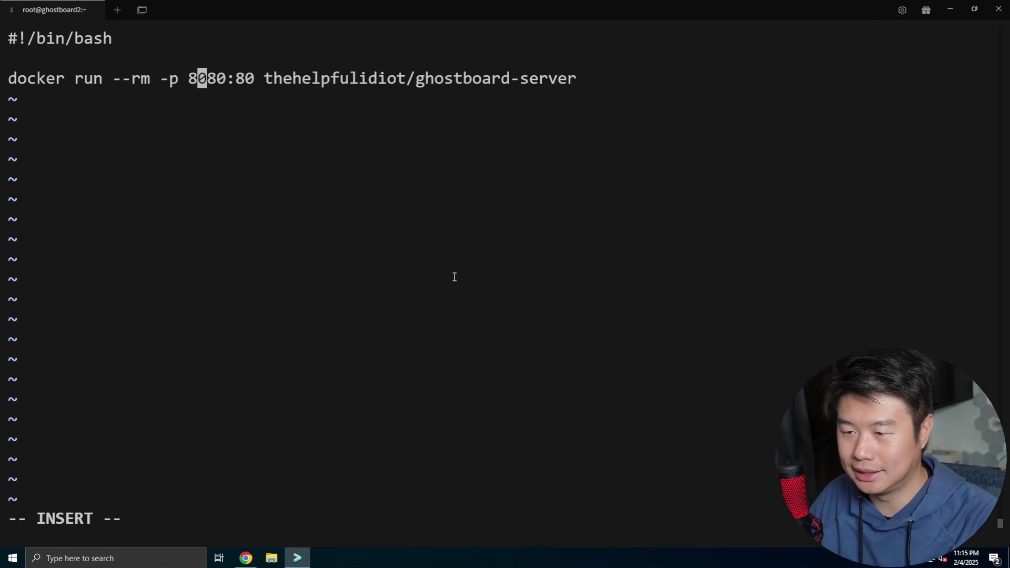
pyautogui.press('Left')
pyautogui.press('Left')
pyautogui.press('Left')
pyautogui.press('Left')
pyautogui.press('Left')
pyautogui.press('Left')
pyautogui.press('Right')
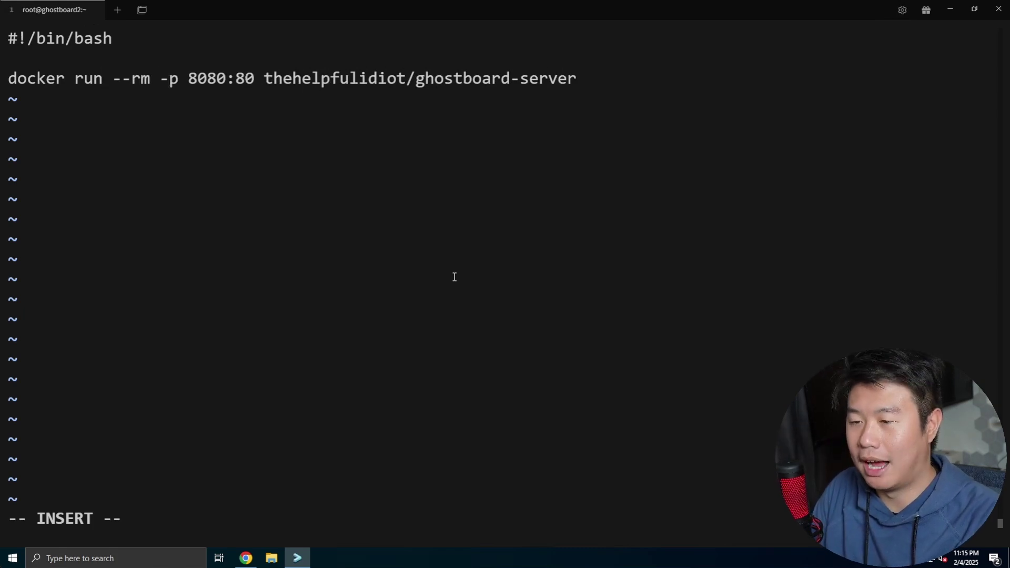
pyautogui.write('-d')
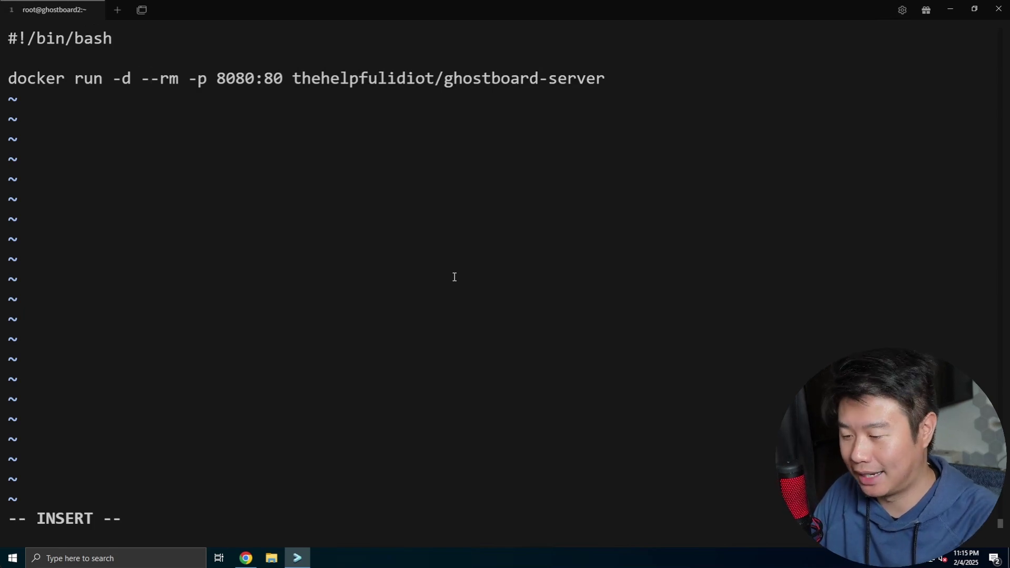
pyautogui.press('Escape')
pyautogui.write(':x')
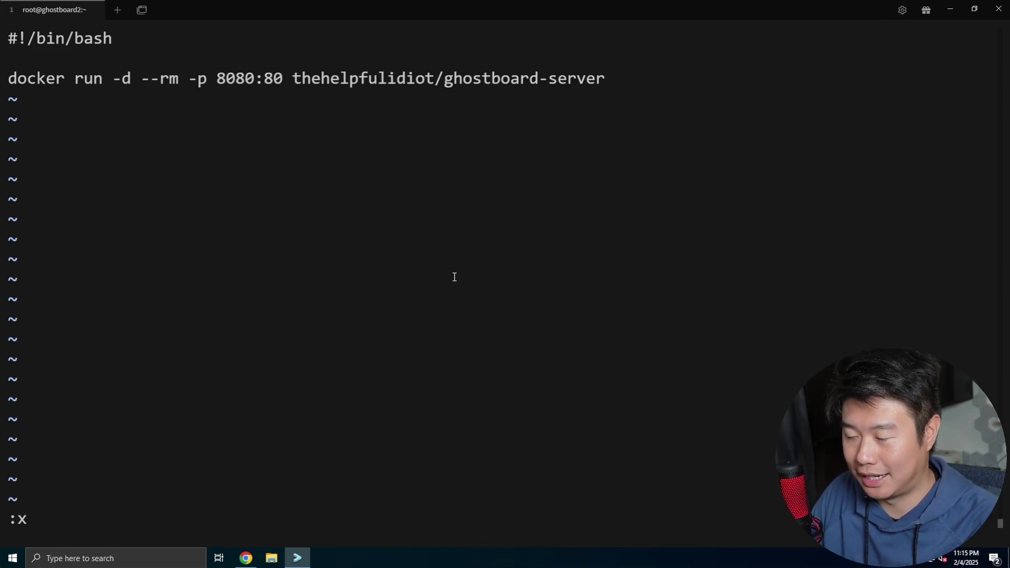
pyautogui.press('Return')
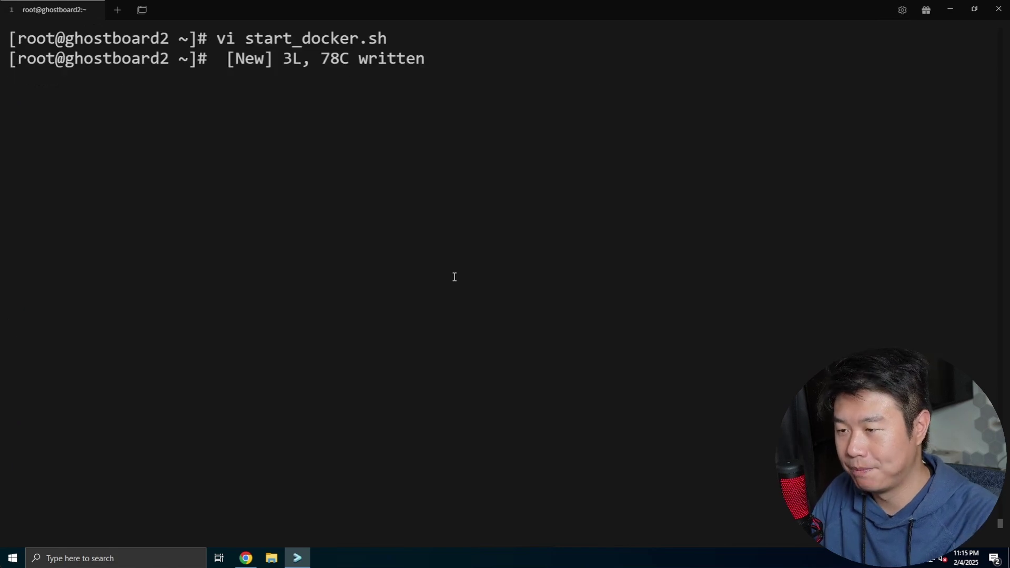
# Make start_docker.sh executable with chmod +x and run it to start the container
pyautogui.hotkey('ctrl', 'l')
pyautogui.write('chmdo')
pyautogui.press('BackSpace')
pyautogui.press('BackSpace')
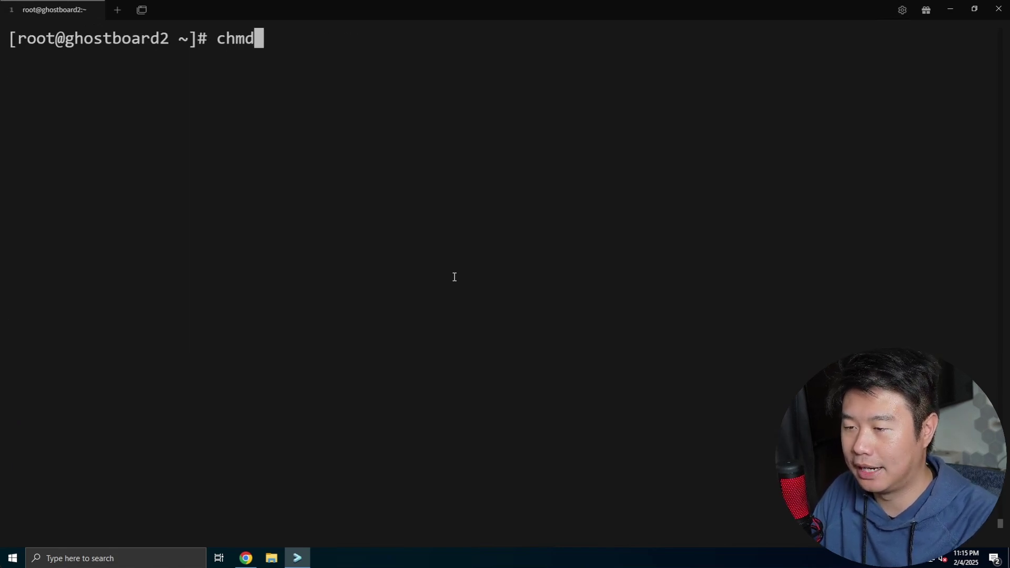
pyautogui.write('od +x sta')
pyautogui.press('Tab')
pyautogui.press('Return')
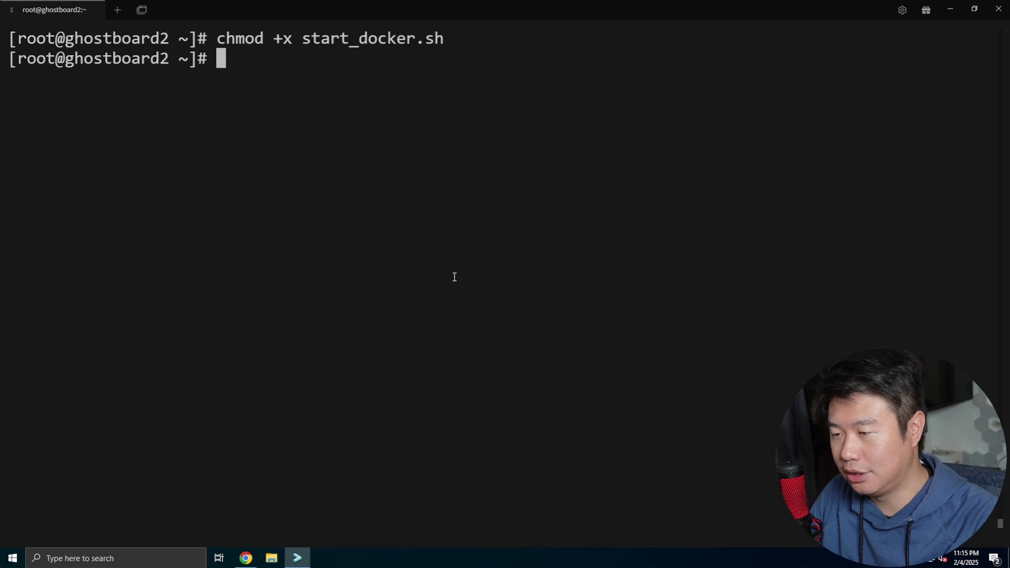
pyautogui.write('./st')
pyautogui.press('Tab')
pyautogui.press('Return')
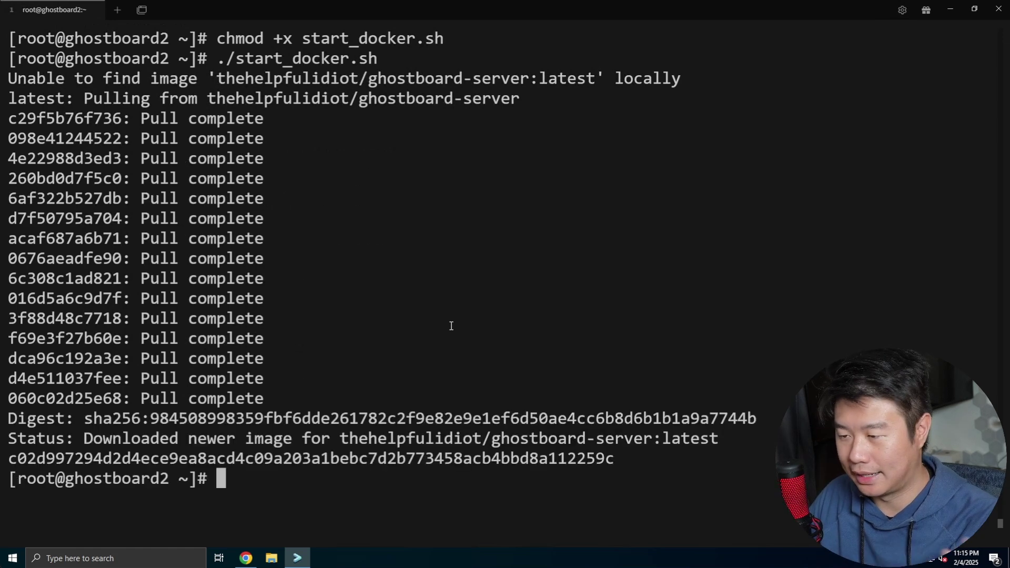
pyautogui.click(246, 558)
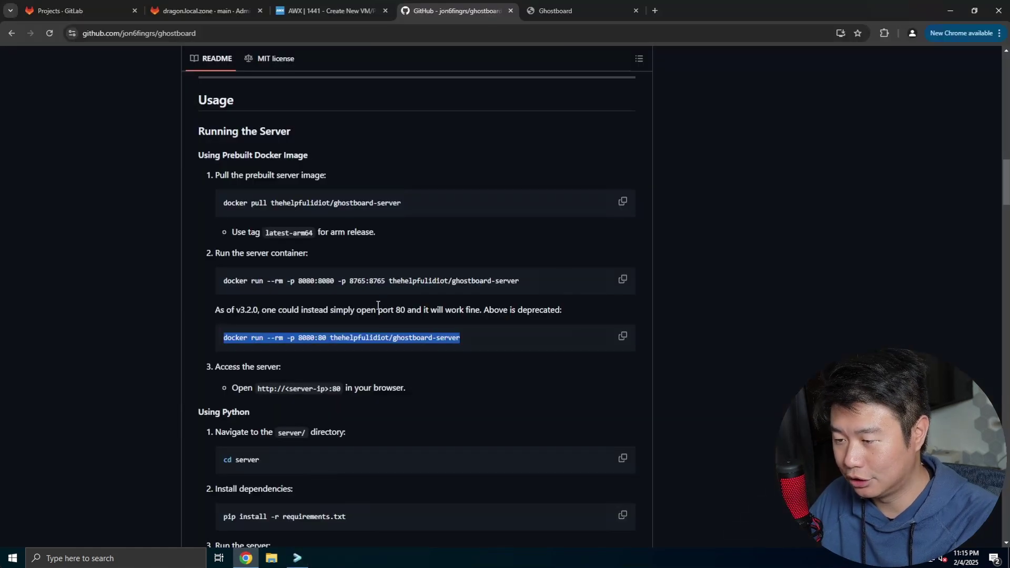
pyautogui.click(810, 243)
pyautogui.hotkey('ctrl', 't')
pyautogui.write('http://')
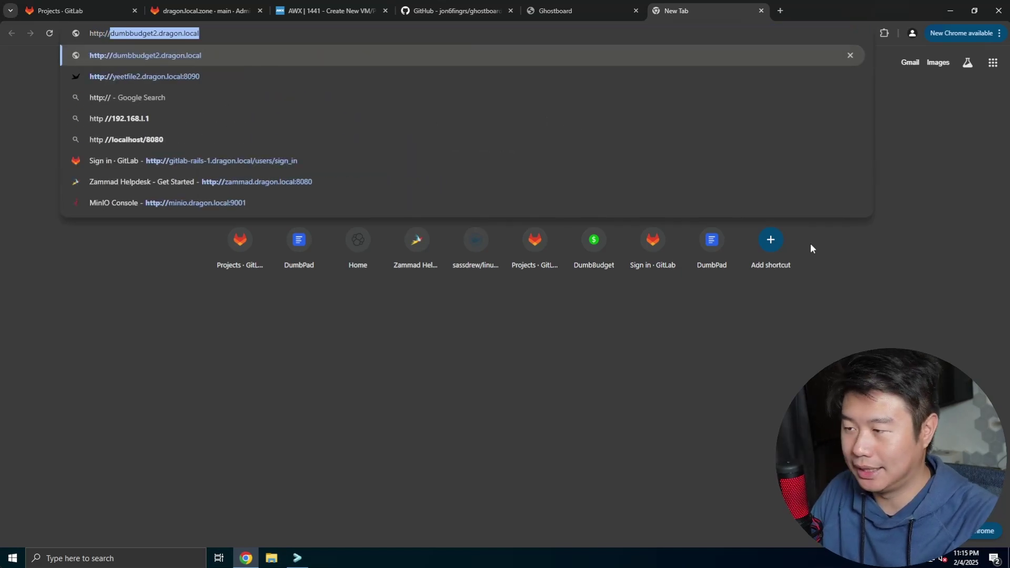
pyautogui.write('ghostboard2.dr')
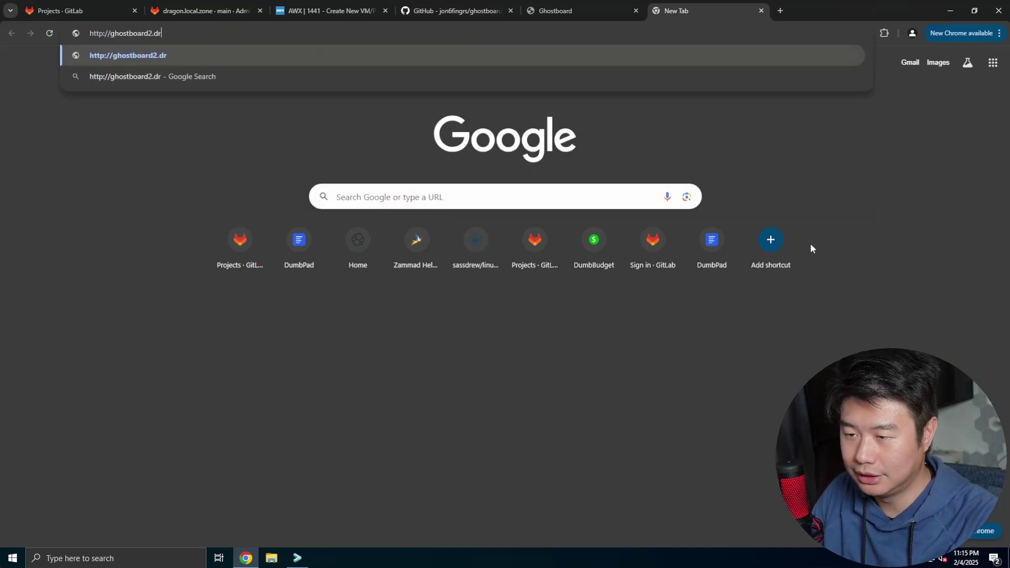
pyautogui.write('agon.local:8080')
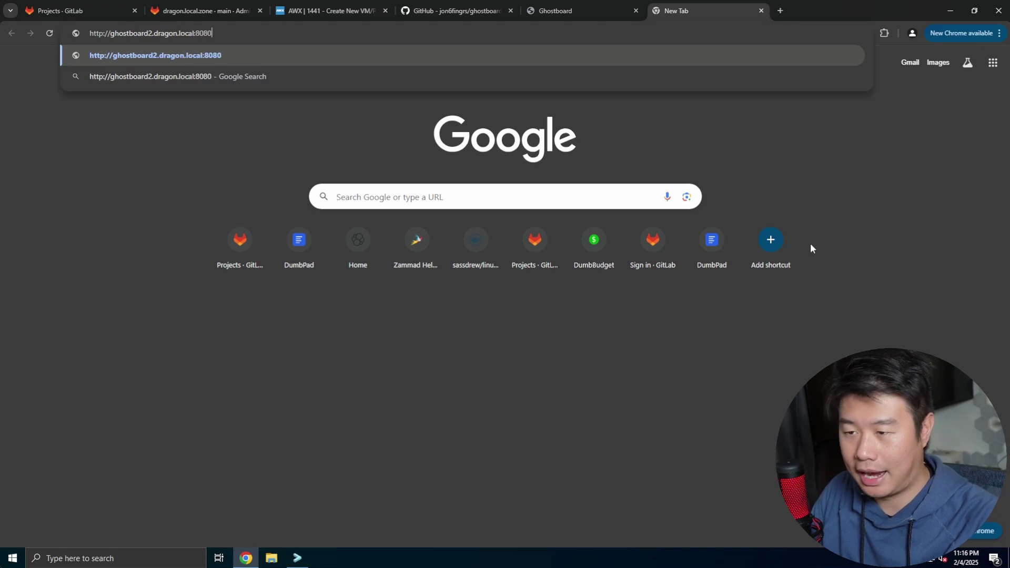
pyautogui.press('Return')
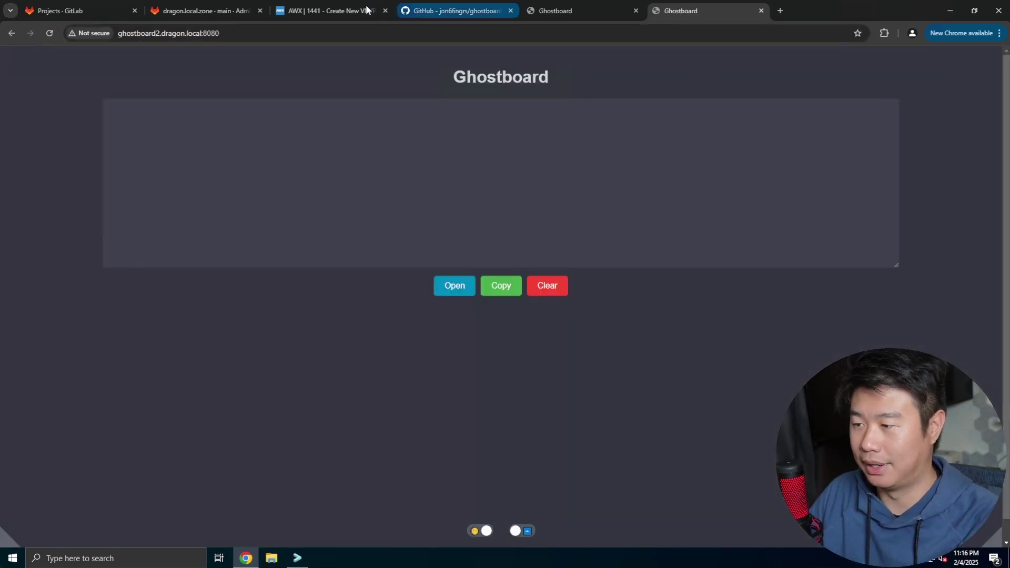
pyautogui.click(274, 33)
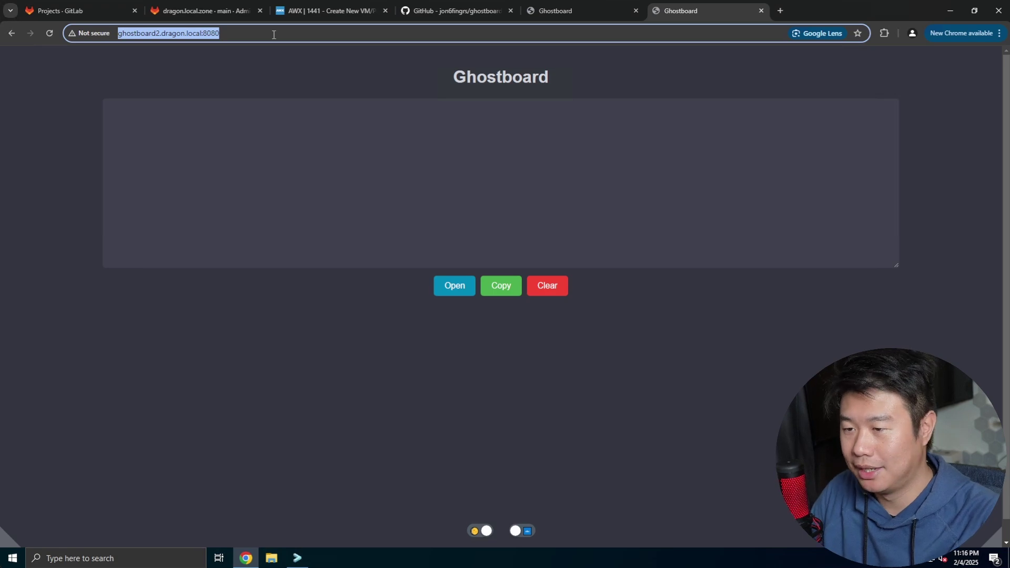
pyautogui.click(274, 33)
pyautogui.press('BackSpace')
pyautogui.press('BackSpace')
pyautogui.press('BackSpace')
pyautogui.press('BackSpace')
pyautogui.press('BackSpace')
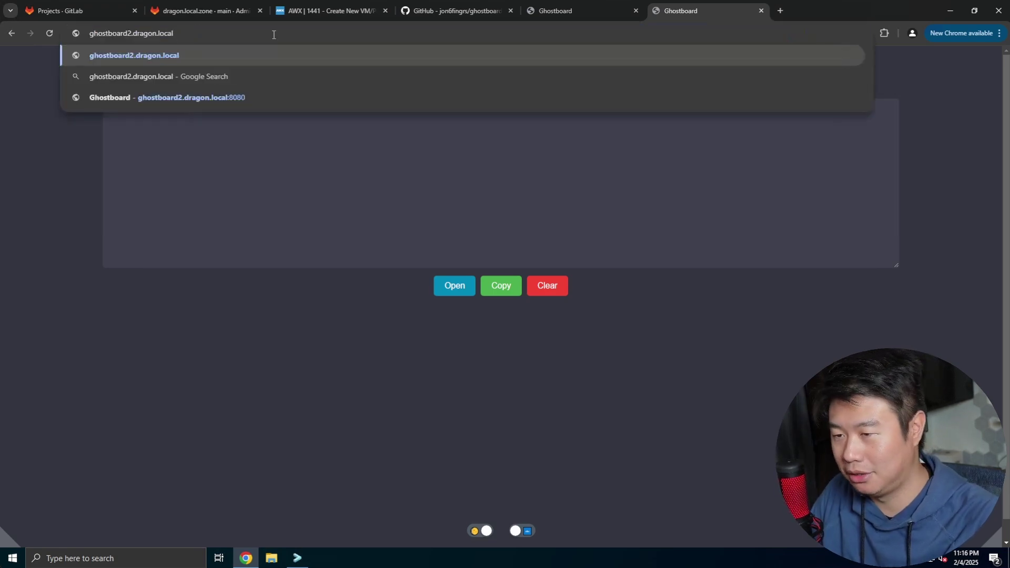
pyautogui.press('Home')
pyautogui.write('http')
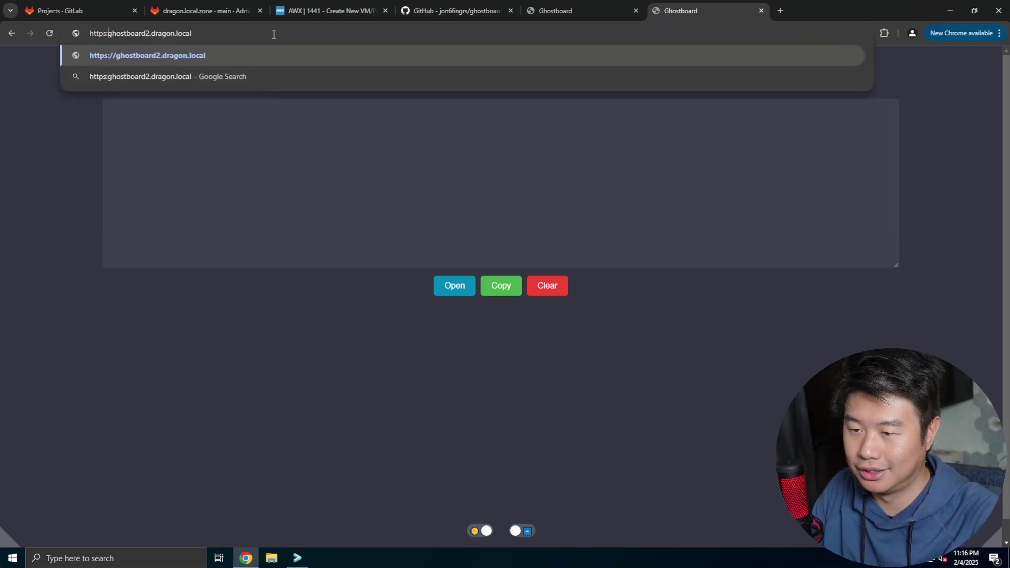
pyautogui.write('//')
pyautogui.press('Return')
pyautogui.click(402, 135)
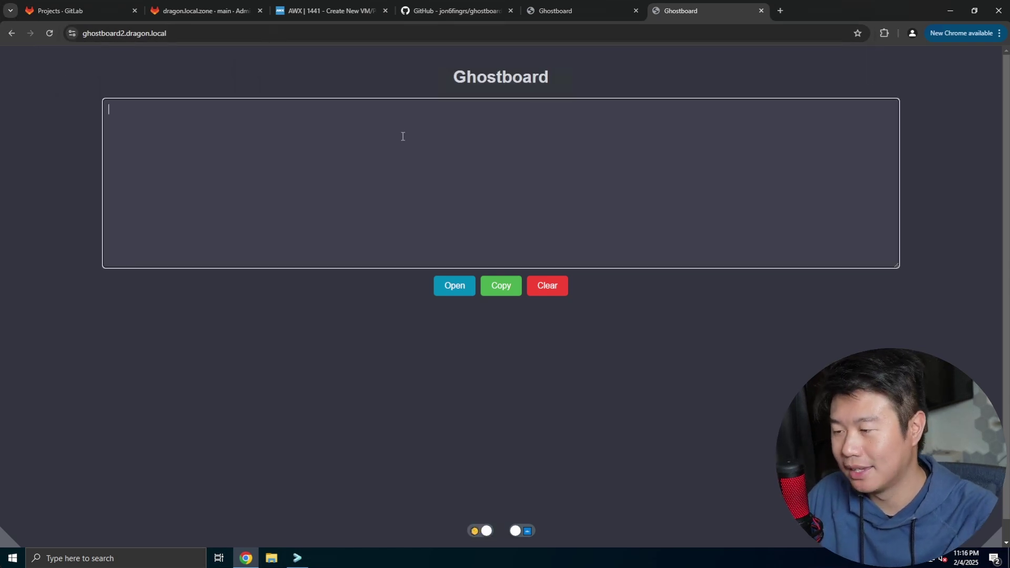